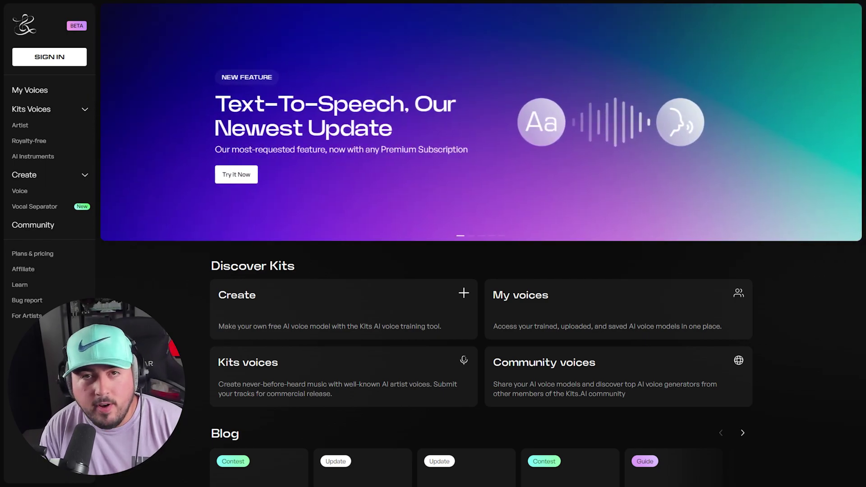
View the Kits.AI plans and pricing before signing in on the Free plan.
left_click(32, 253)
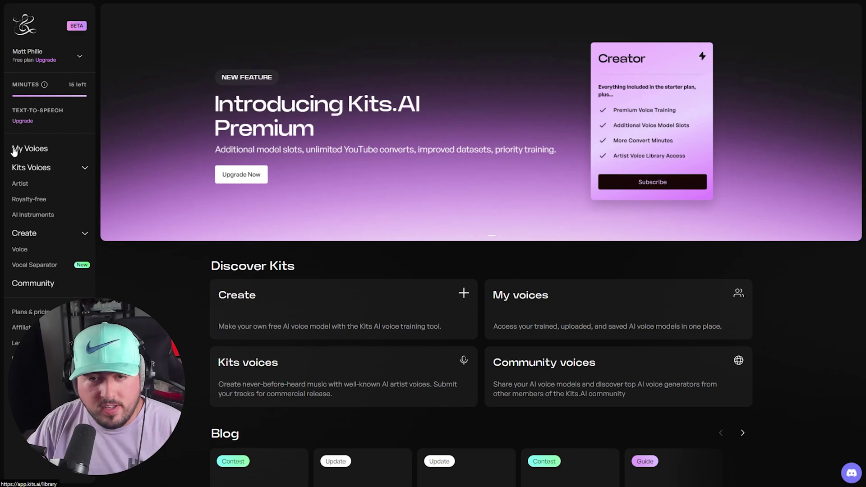
Browse Artist and Royalty-free voices, preview Vance, then open the AI Instruments list.
left_click(30, 183)
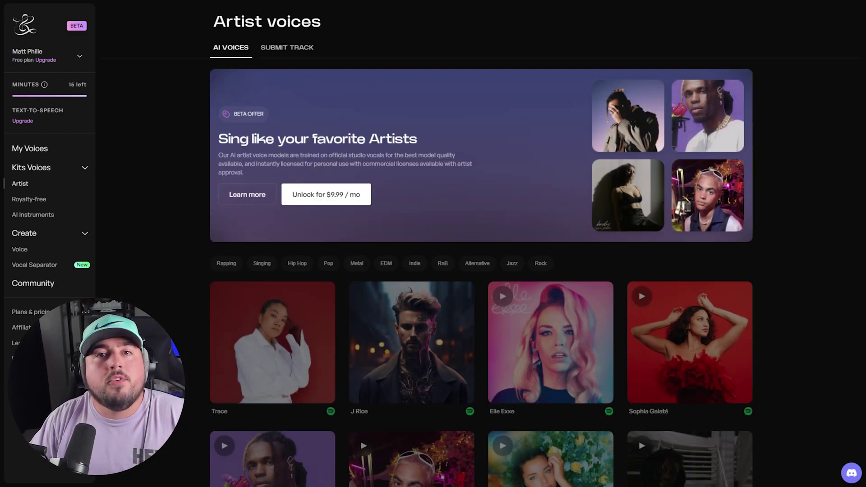
left_click(29, 199)
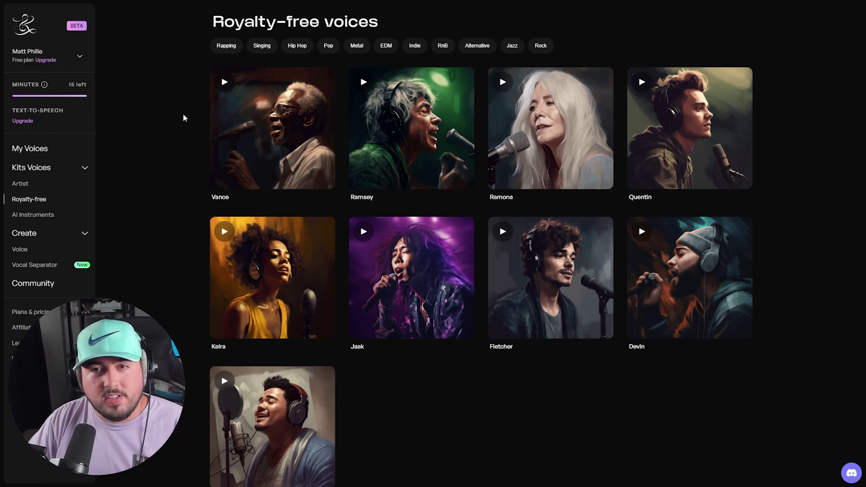
left_click(224, 82)
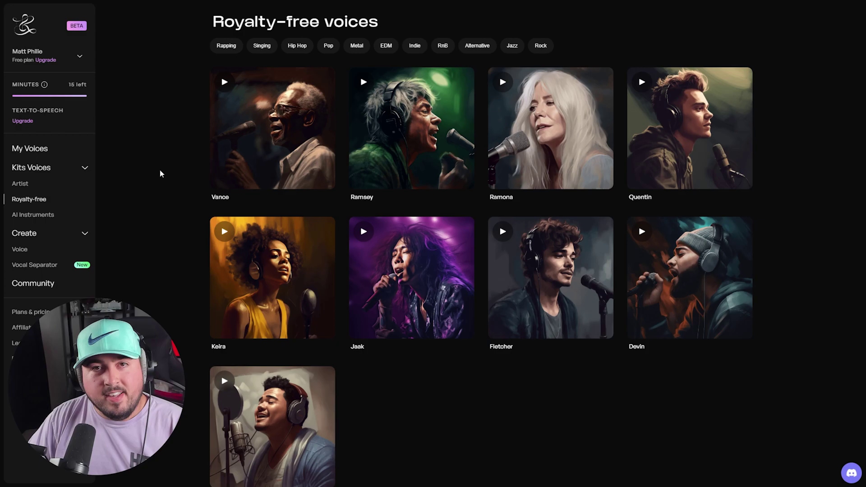
left_click(42, 215)
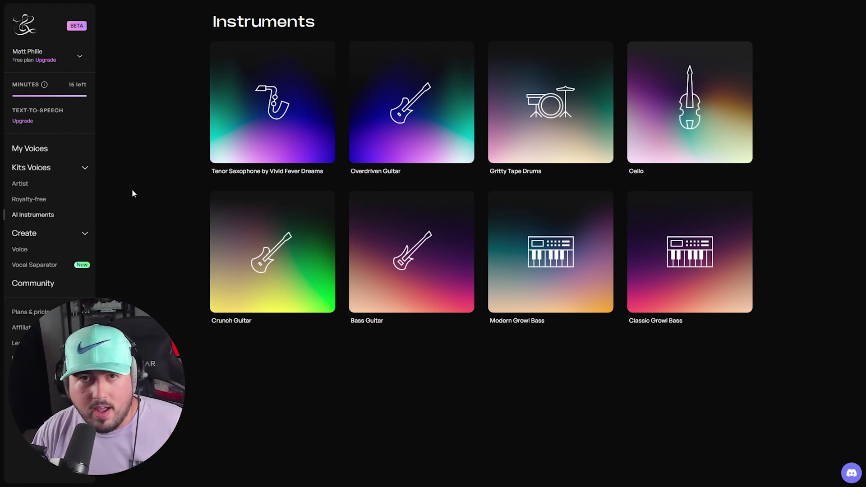
Scroll through the Community voices gallery, then go to My Voices.
left_click(34, 287)
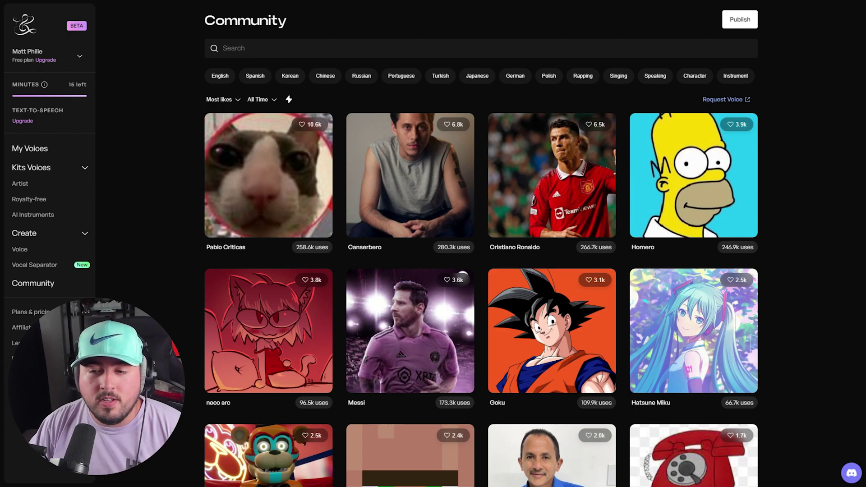
scroll(161, 265, "down", 9)
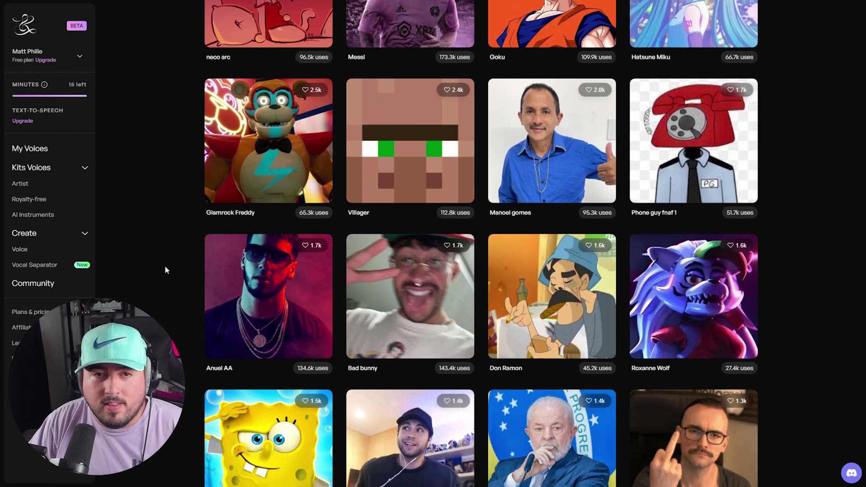
scroll(174, 267, "down", 6)
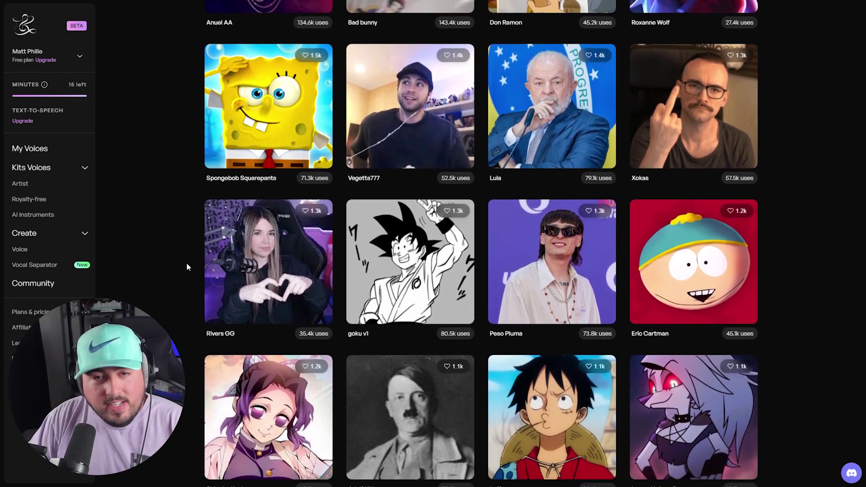
scroll(186, 267, "down", 7)
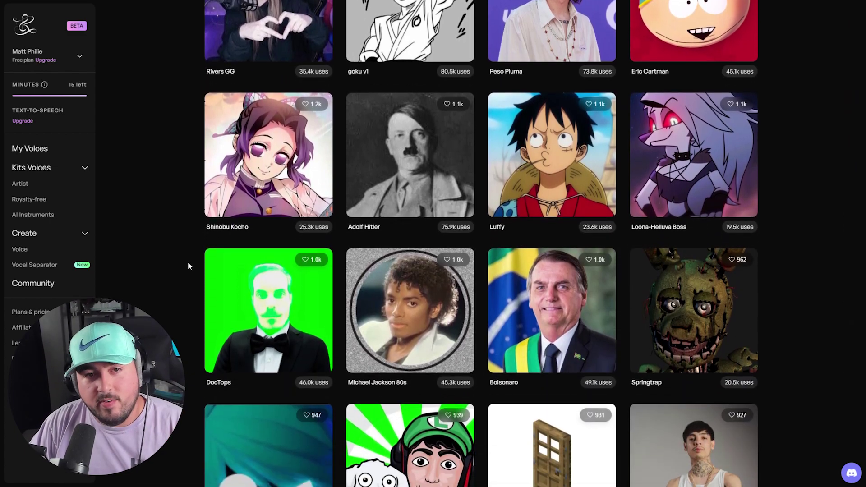
scroll(188, 263, "down", 5)
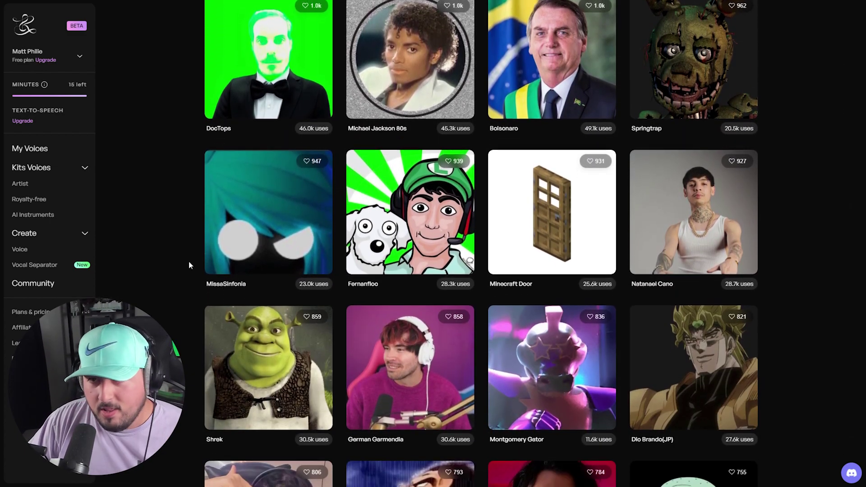
left_click(30, 148)
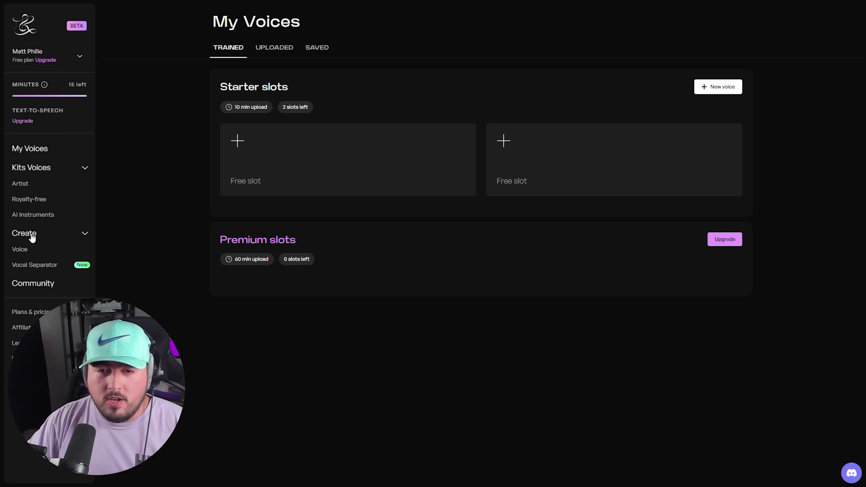
left_click(23, 254)
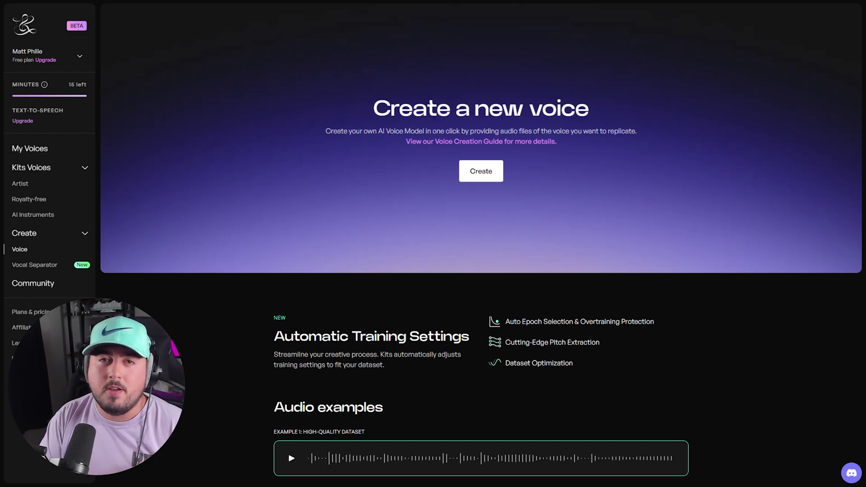
scroll(207, 393, "down", 6)
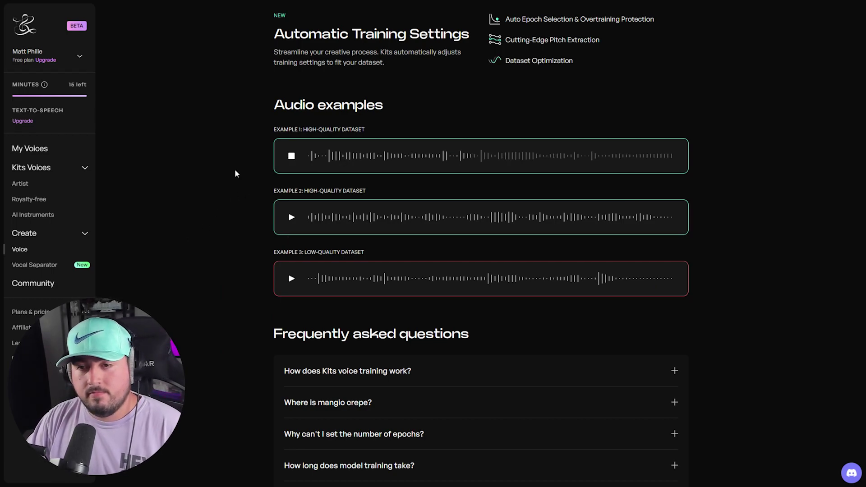
left_click(292, 157)
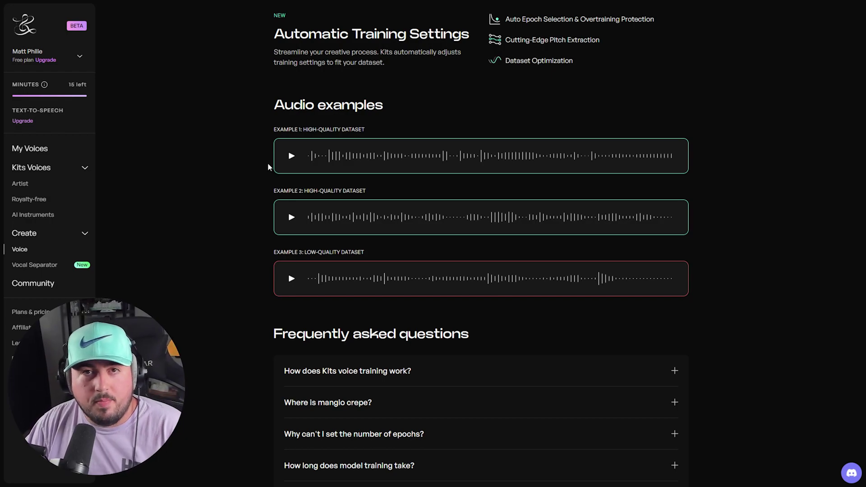
left_click(290, 280)
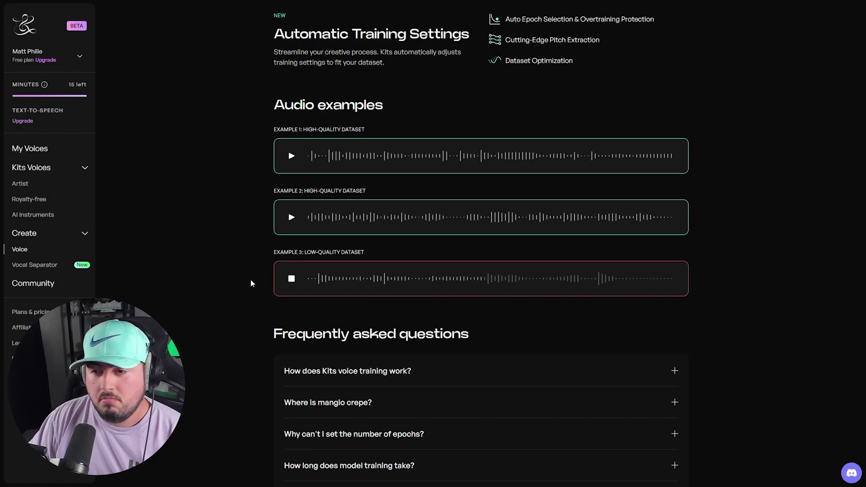
left_click(291, 279)
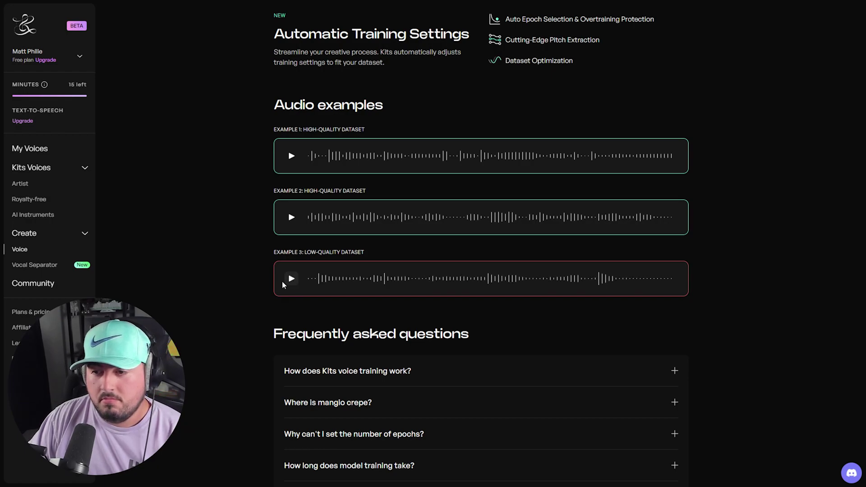
Scroll back up in My Voices to the trained Matt voice's starter slot.
scroll(343, 302, "up", 5)
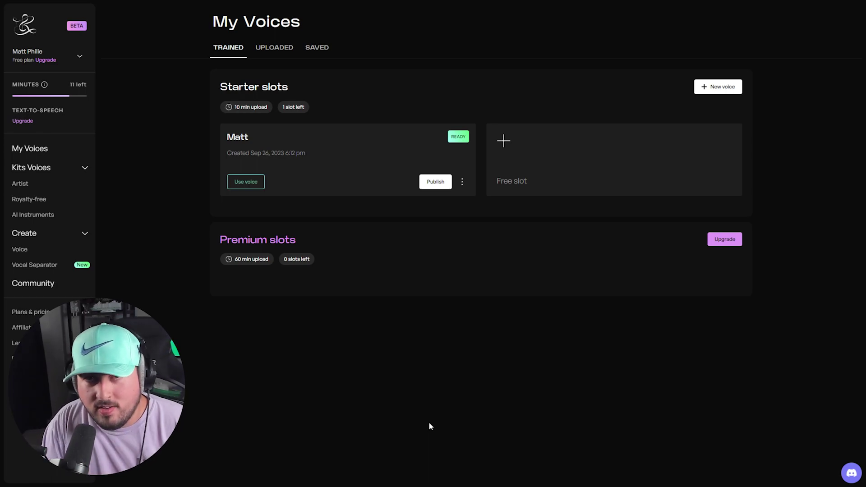
Convert the pasted Morgan Wallen '98 Braves YouTube link with the Matt voice.
left_click(258, 185)
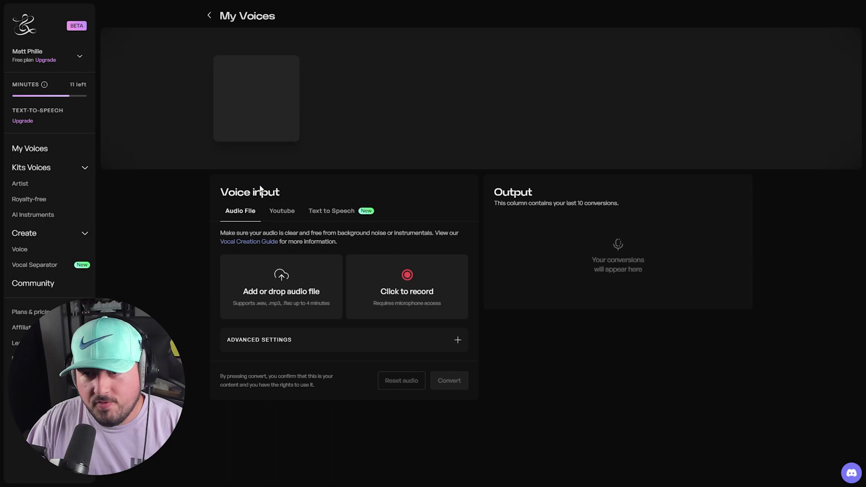
left_click(282, 214)
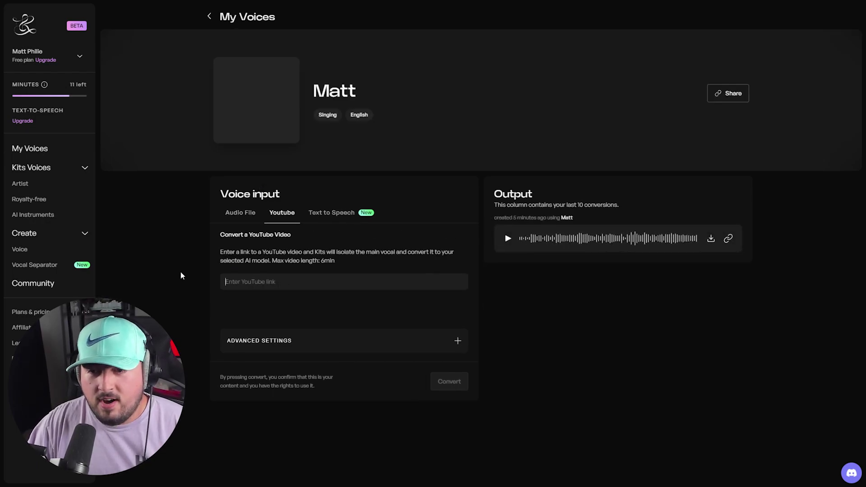
type("https://www.youtube.com/watch?v=NSuP5r8gdog&pp=ygUJOTggYnJhdmVz")
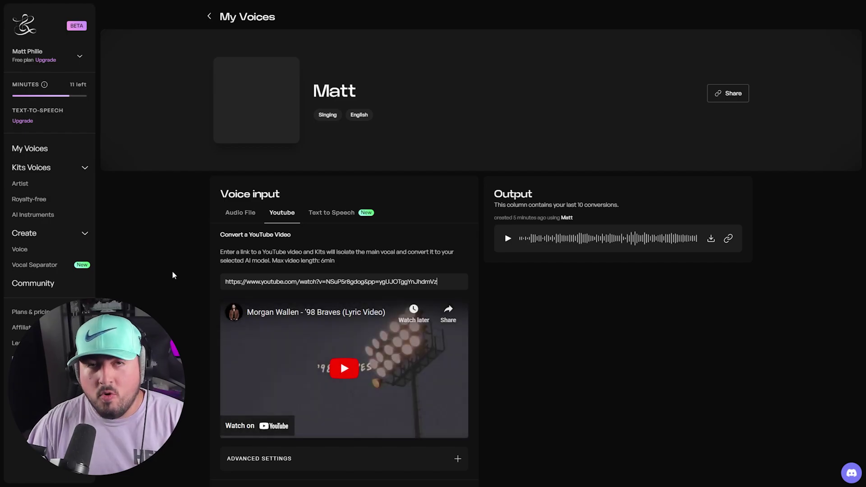
scroll(176, 280, "down", 1)
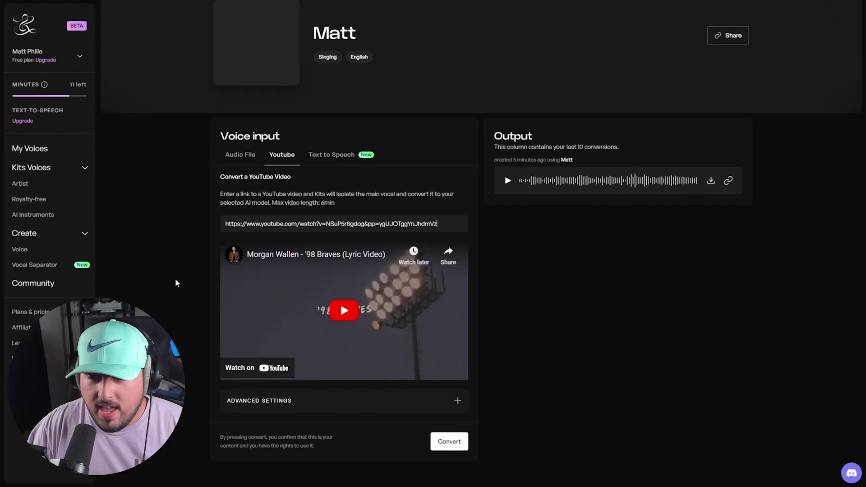
left_click(287, 408)
scroll(177, 347, "down", 5)
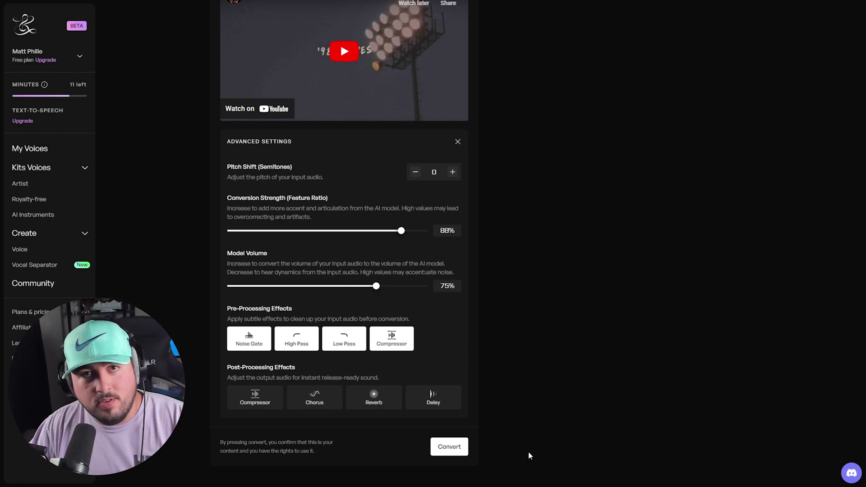
left_click(449, 446)
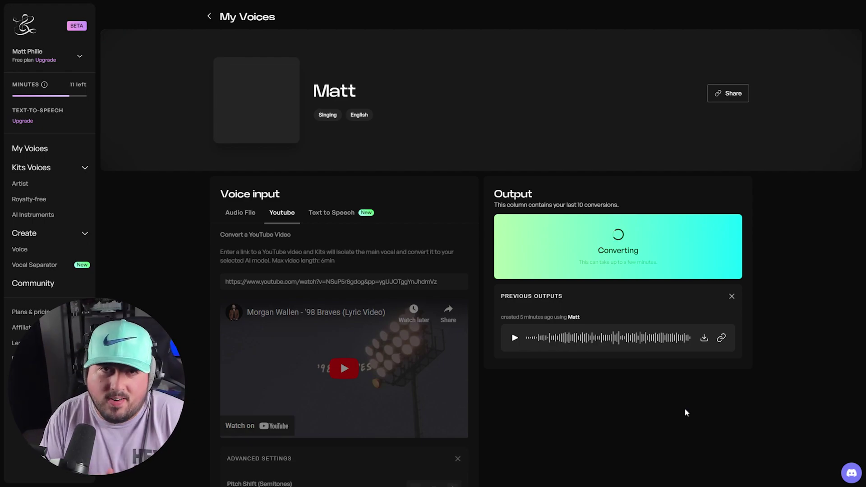
Play, stop and replay the earlier Matt output while the new conversion finishes.
key("space")
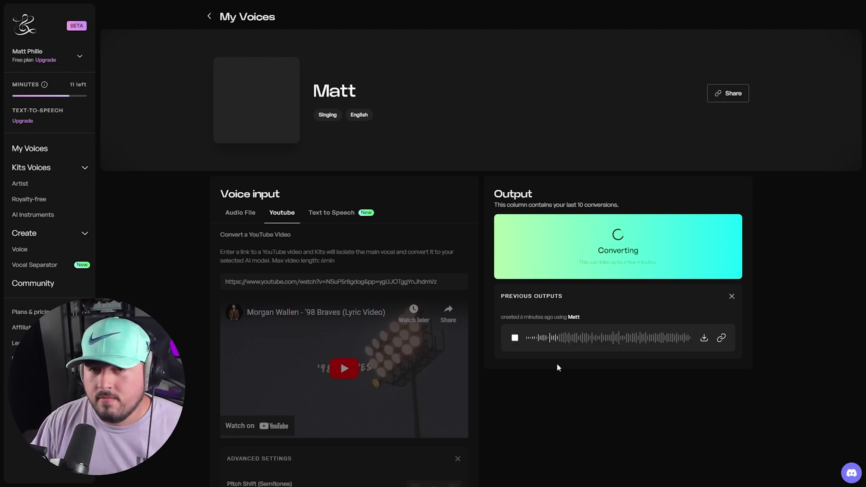
left_click(515, 345)
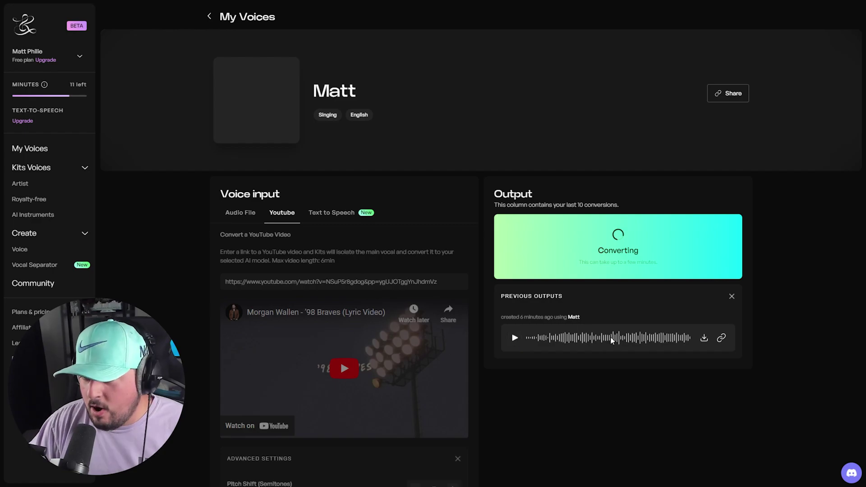
left_click(590, 312)
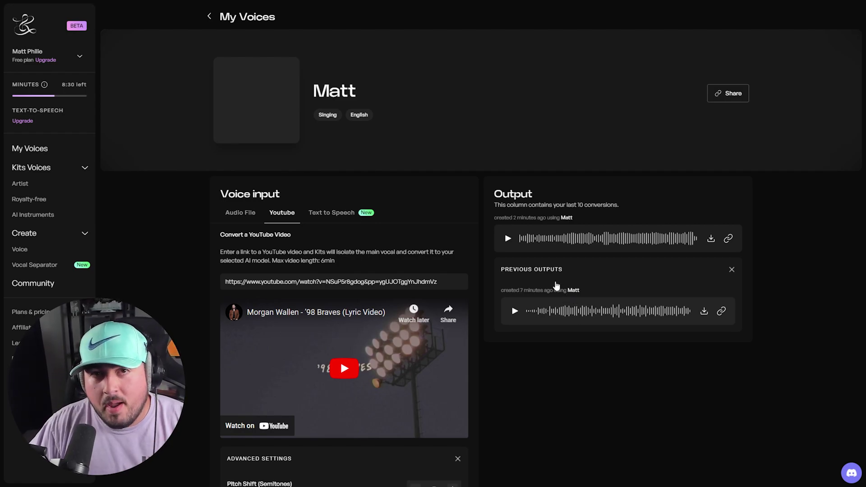
left_click(508, 239)
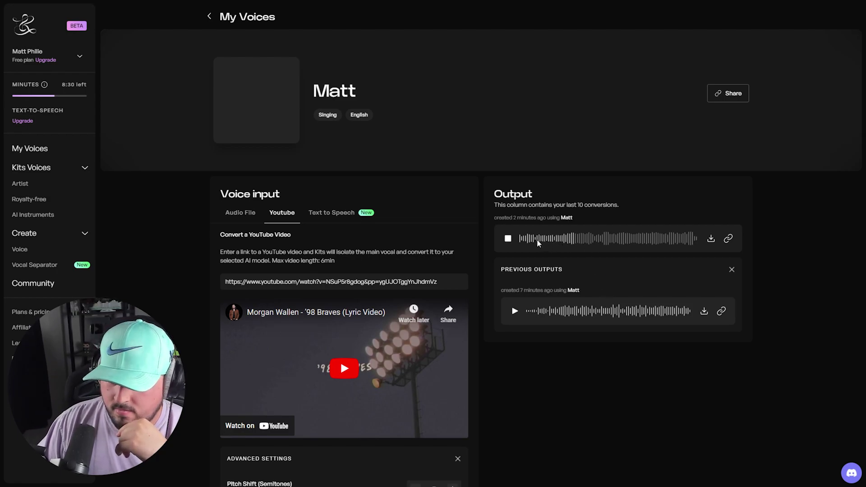
left_click(508, 238)
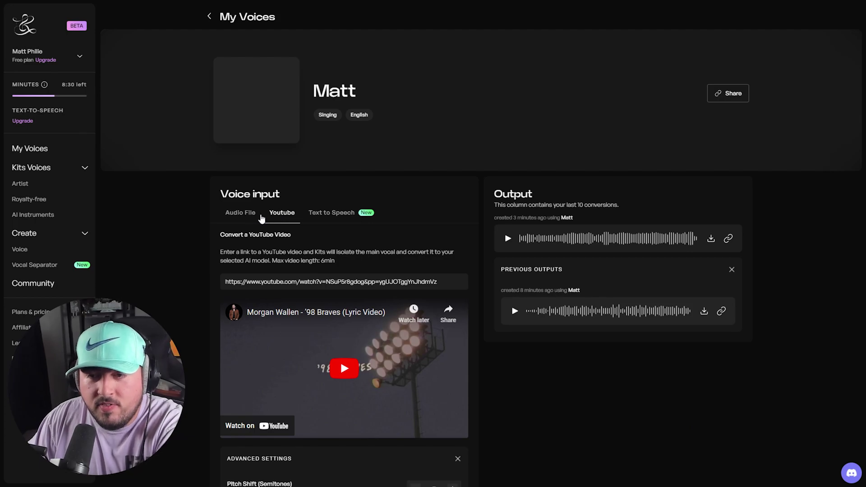
Switch input back to Audio File and open the Royalty-free voices gallery.
left_click(246, 214)
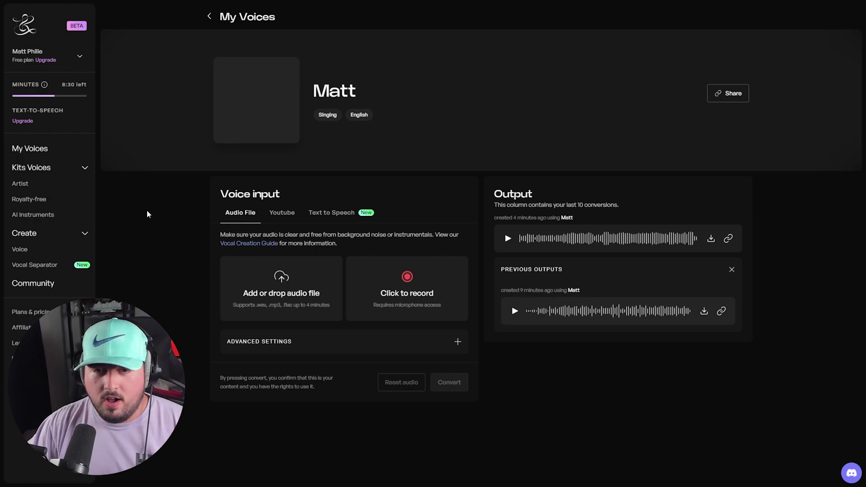
left_click(40, 201)
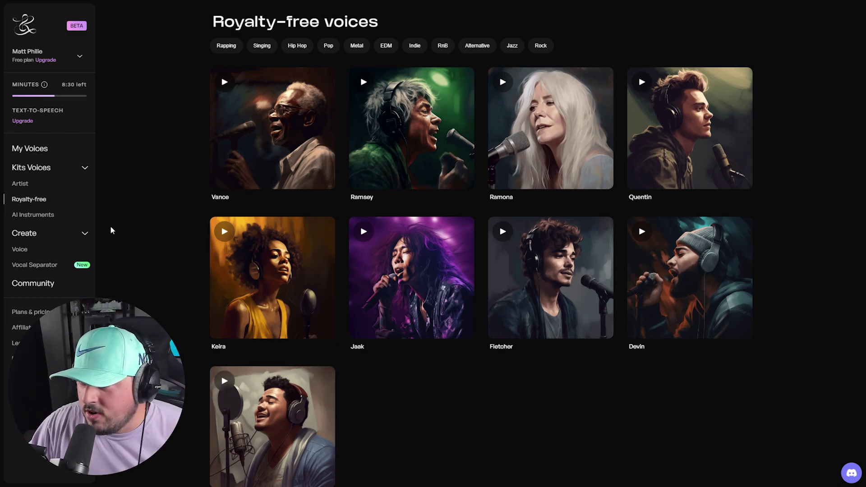
Convert the uploaded vocal with the Aariz voice, with Advanced Settings expanded.
left_click(233, 88)
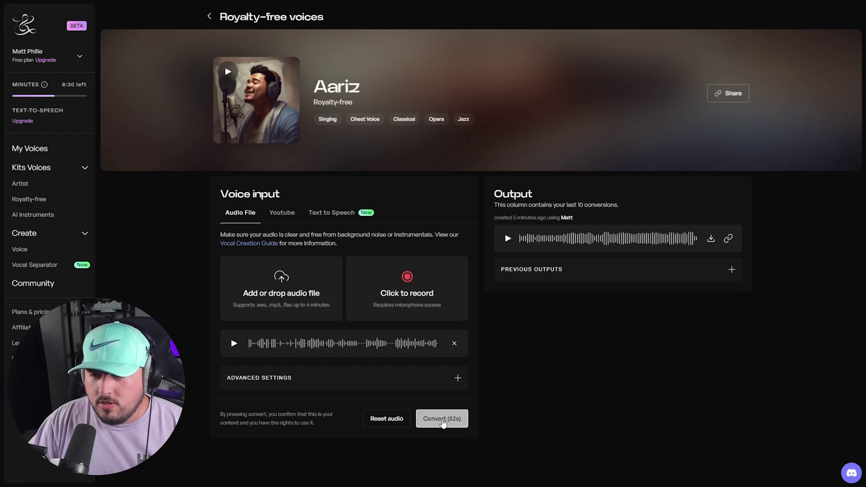
left_click(458, 377)
scroll(343, 358, "down", 5)
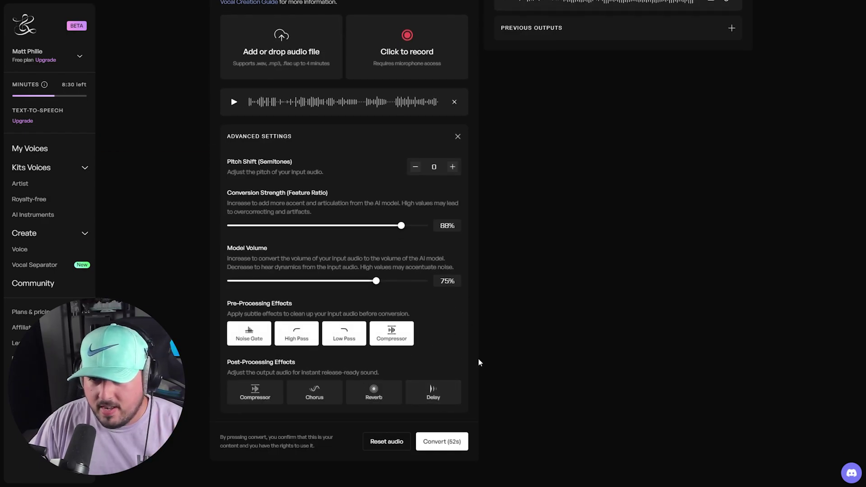
left_click(457, 446)
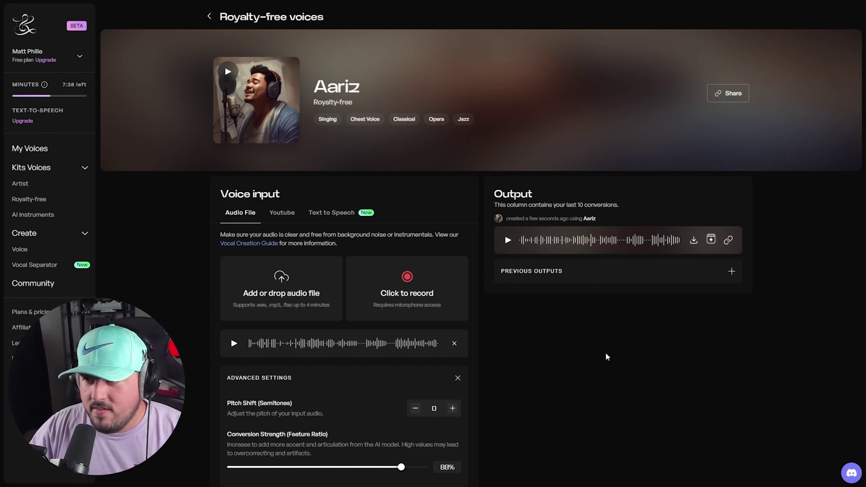
Listen to the Aariz output, then convert the vocal with the Ramona voice.
left_click(508, 240)
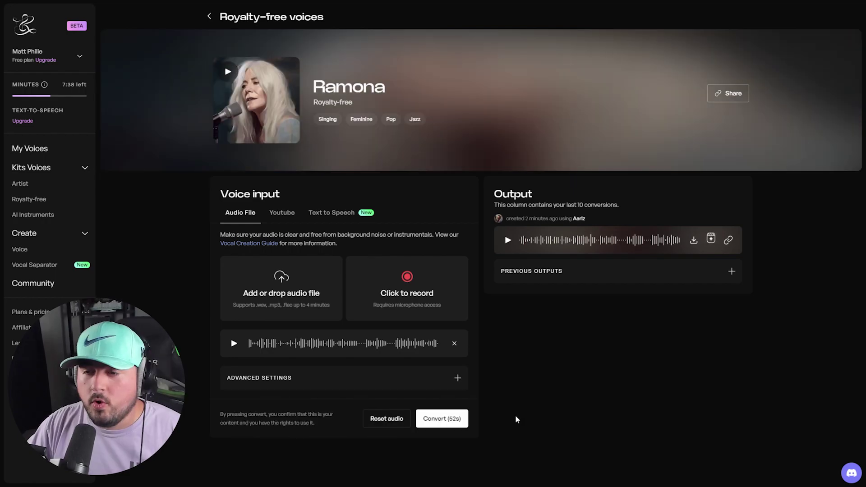
left_click(451, 419)
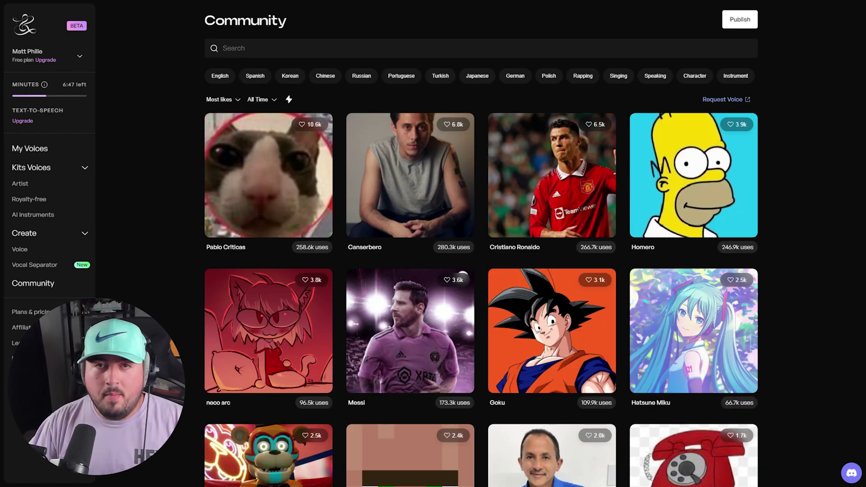
Scroll the Community grid and open the Michael Jackson 80s voice.
scroll(196, 285, "down", 12)
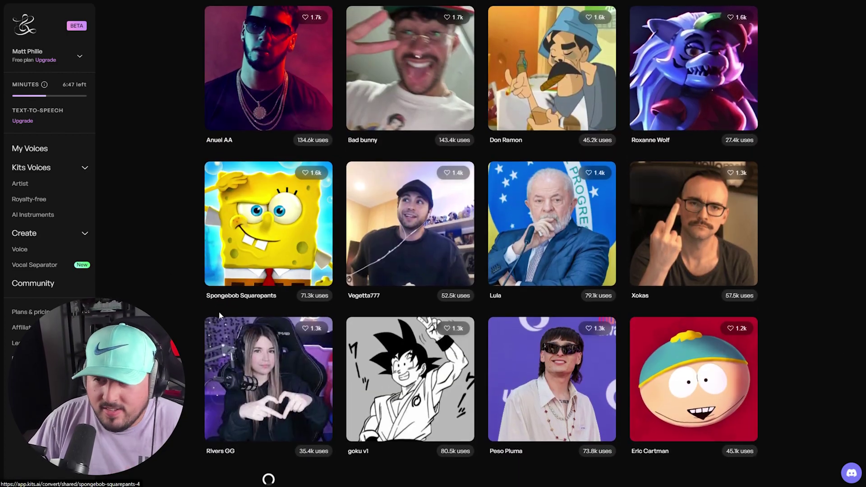
scroll(219, 315, "down", 13)
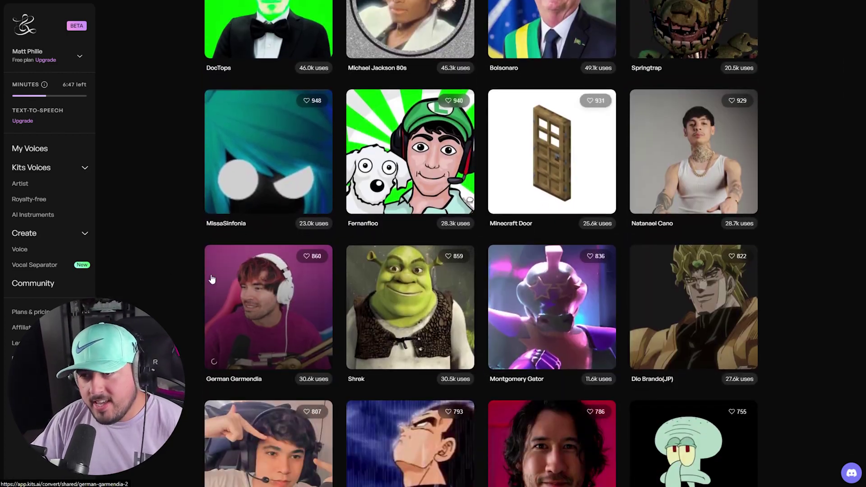
scroll(212, 280, "down", 3)
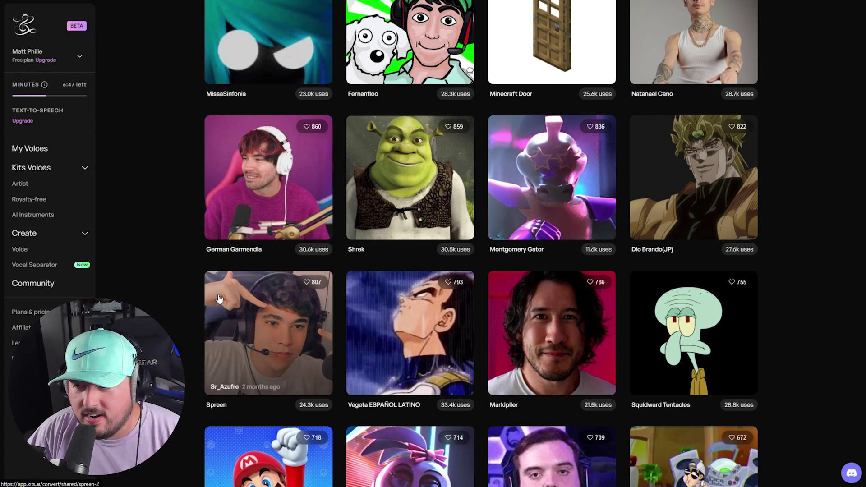
scroll(218, 299, "up", 6)
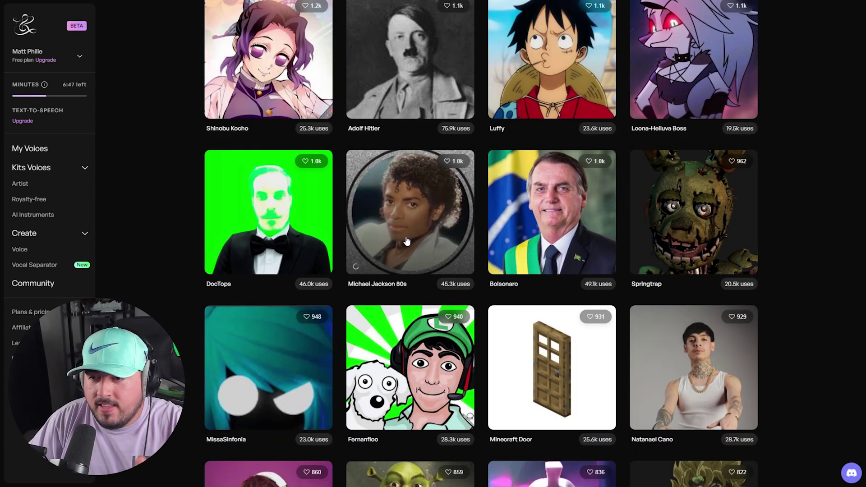
left_click(406, 242)
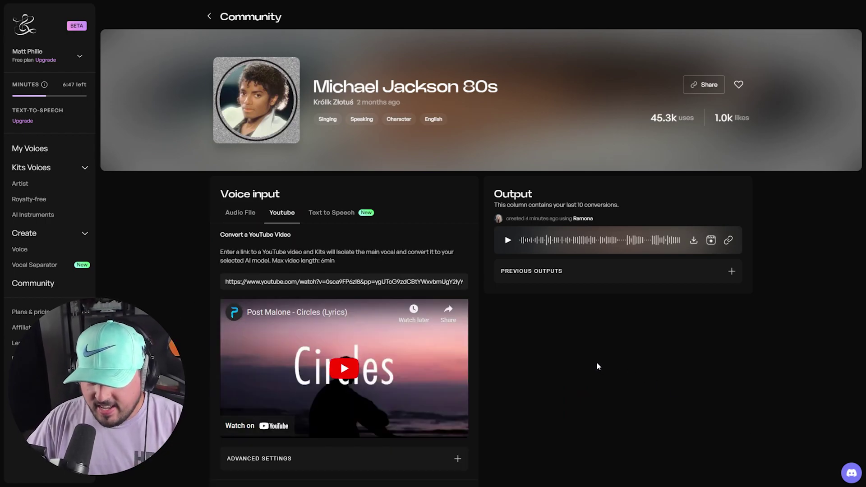
Convert the Post Malone 'Circles' YouTube vocals with the Michael Jackson 80s voice.
scroll(638, 369, "down", 1)
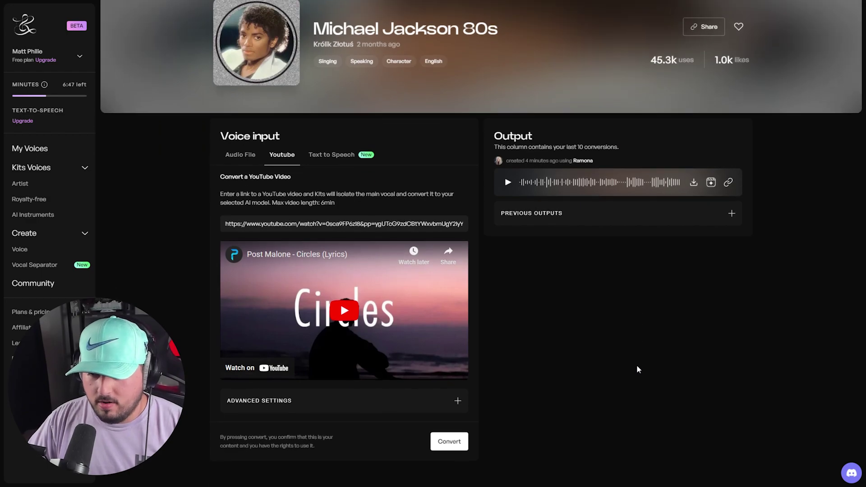
left_click(451, 441)
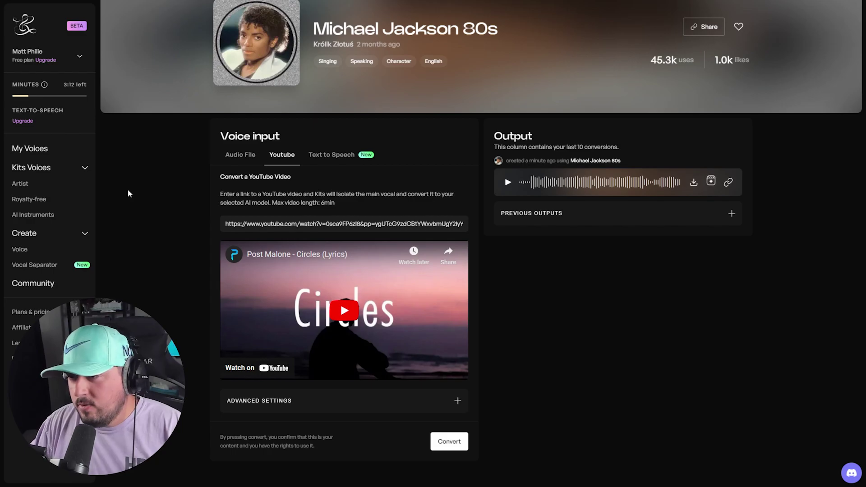
Play back the Michael Jackson 80s conversion of 'Circles'.
left_click(616, 183)
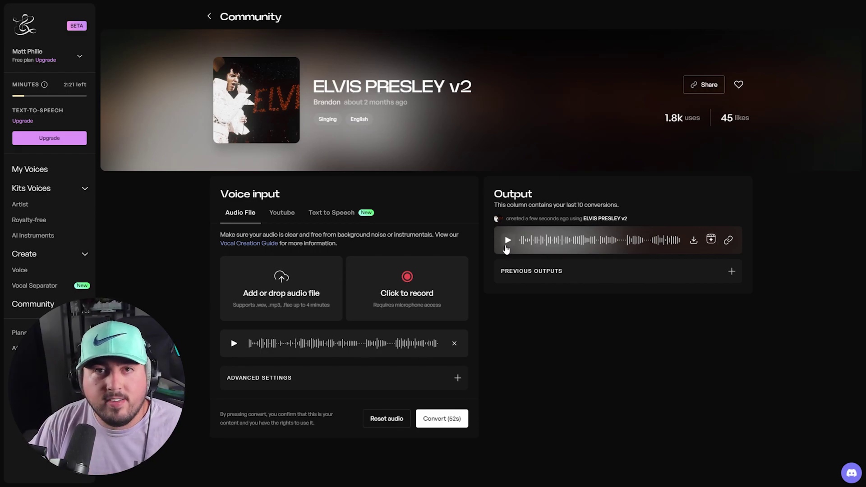
left_click(508, 242)
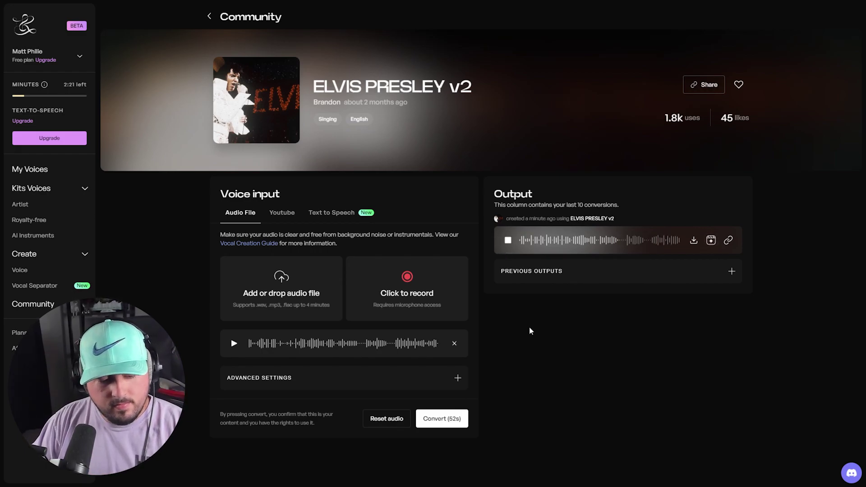